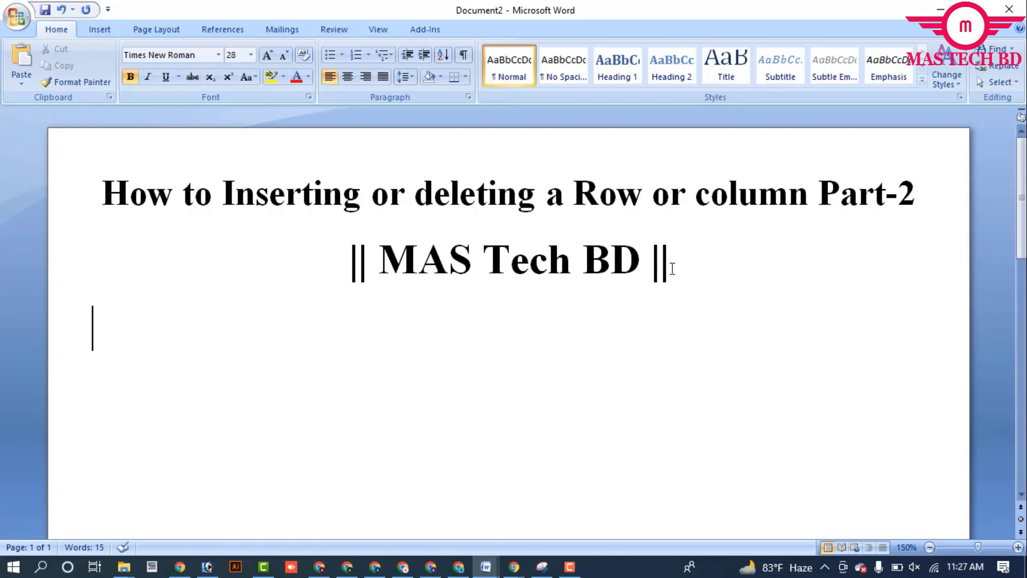
# Bring up the Insert Table dialog from the Insert ribbon, after one cancelled attempt.
pyautogui.click(107, 25)
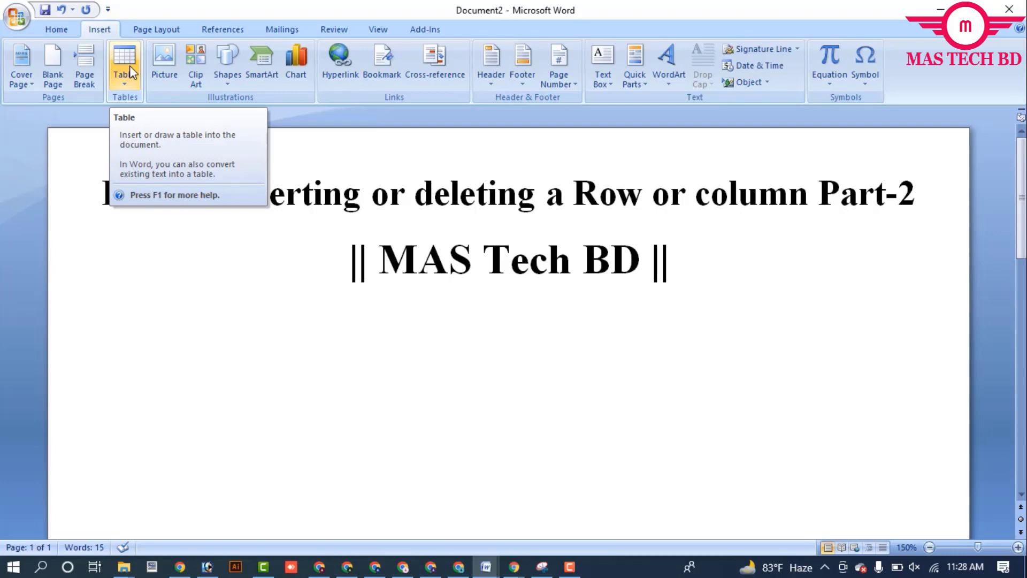
pyautogui.click(64, 27)
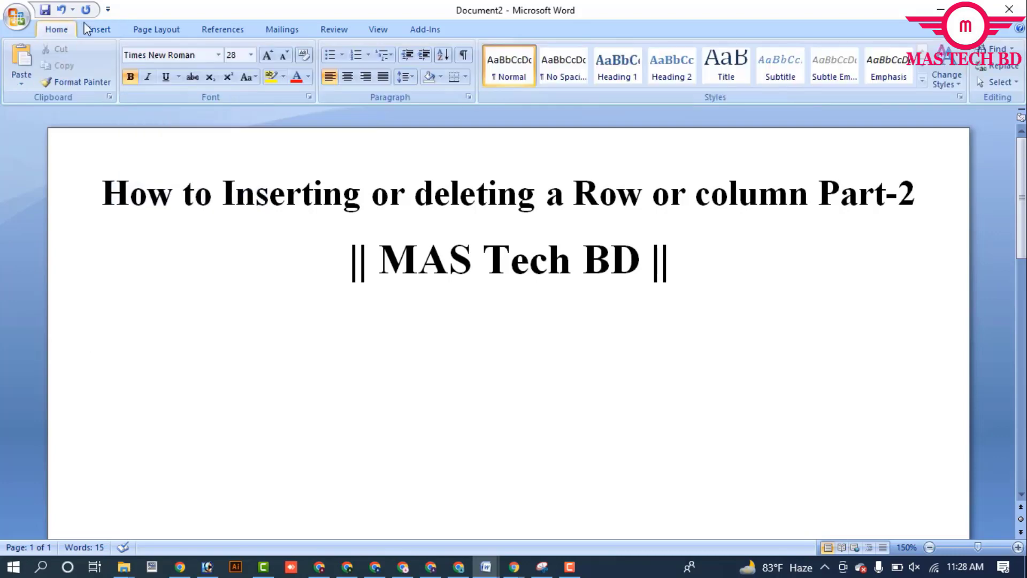
pyautogui.click(102, 28)
pyautogui.click(124, 68)
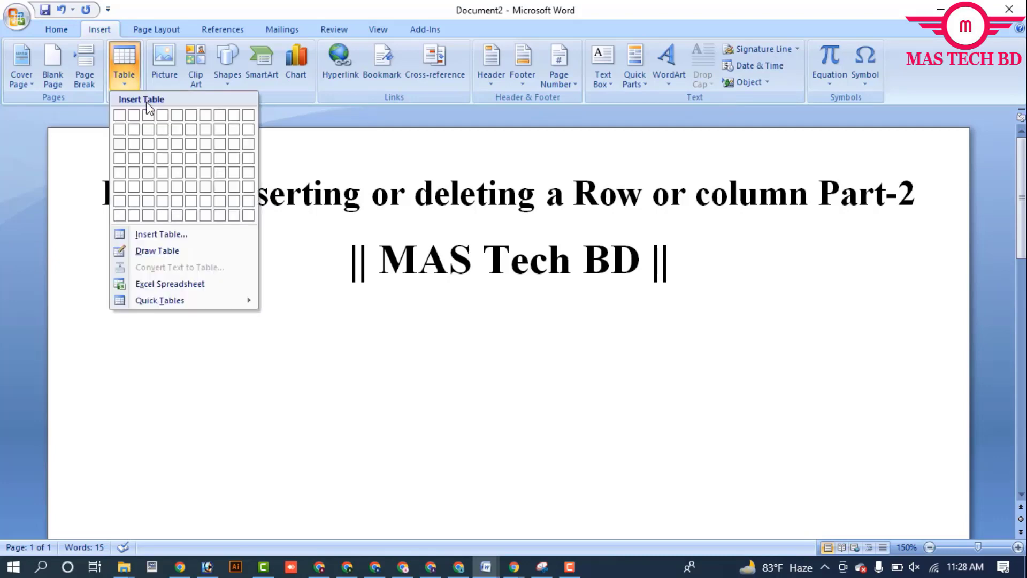
pyautogui.click(157, 235)
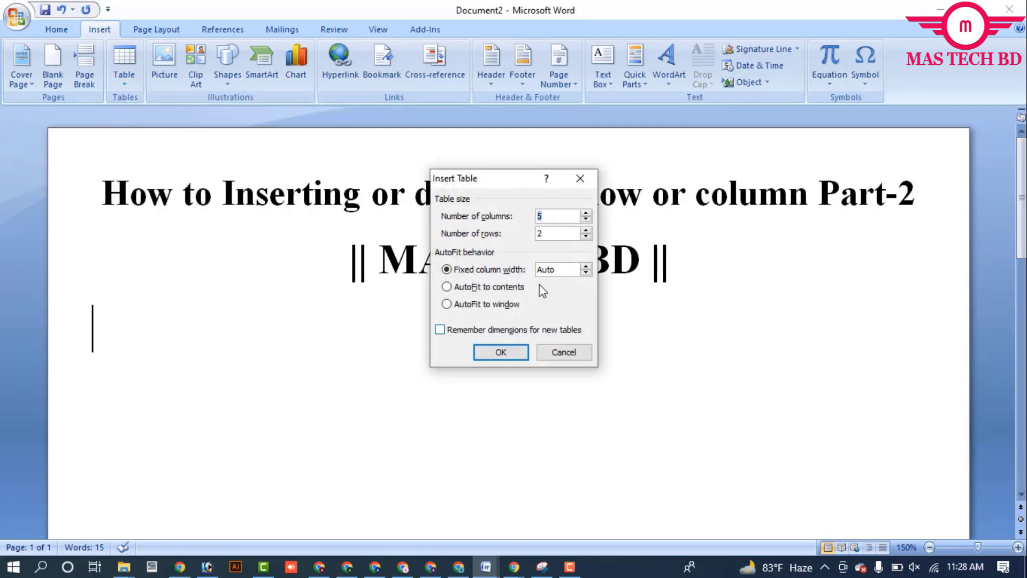
pyautogui.click(559, 353)
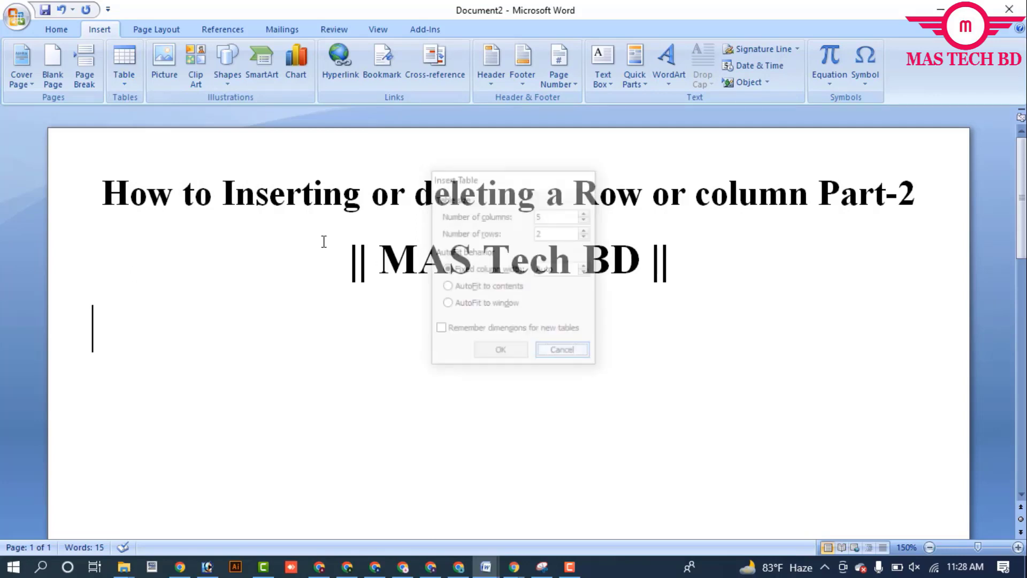
pyautogui.click(130, 80)
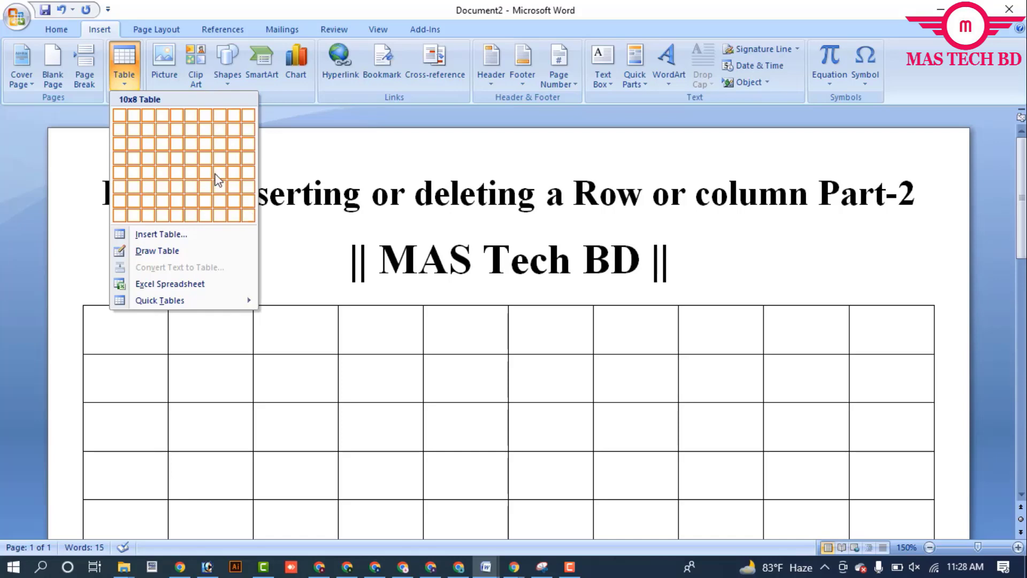
pyautogui.click(167, 237)
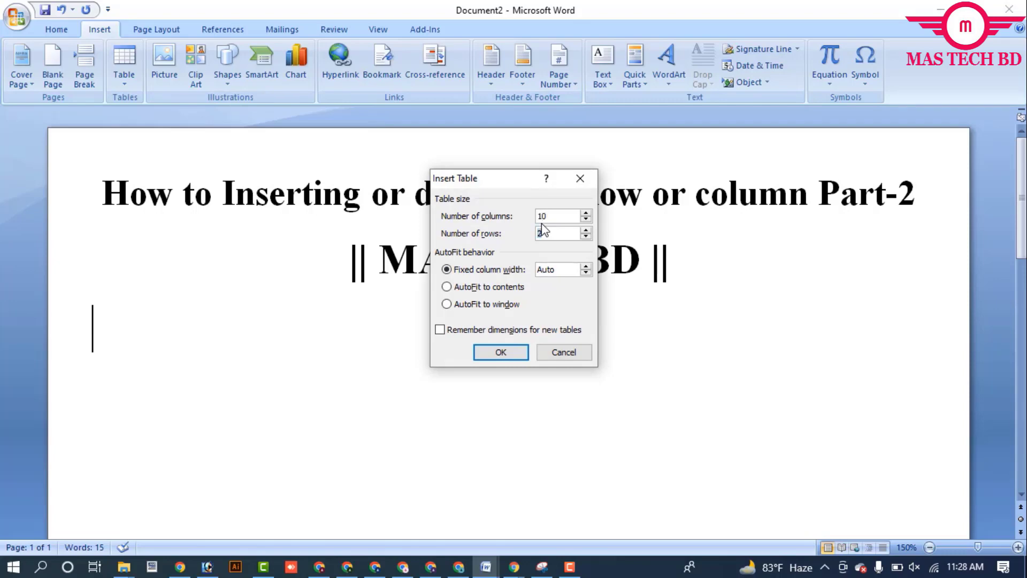
# Confirm the 10×5 table, then select and delete its first two columns, leaving eight.
pyautogui.press('Return')
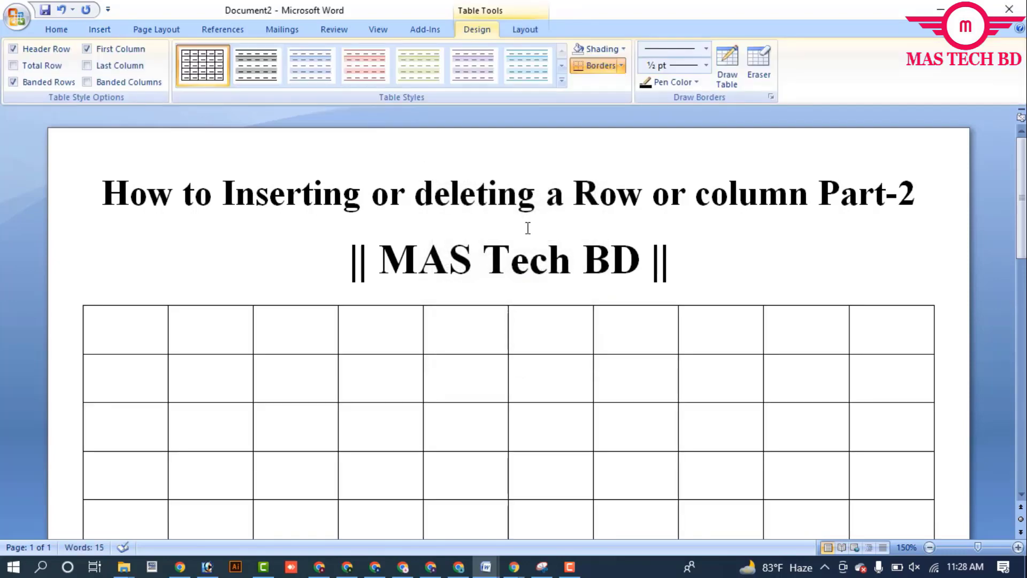
pyautogui.scroll(-3, 241, 334)
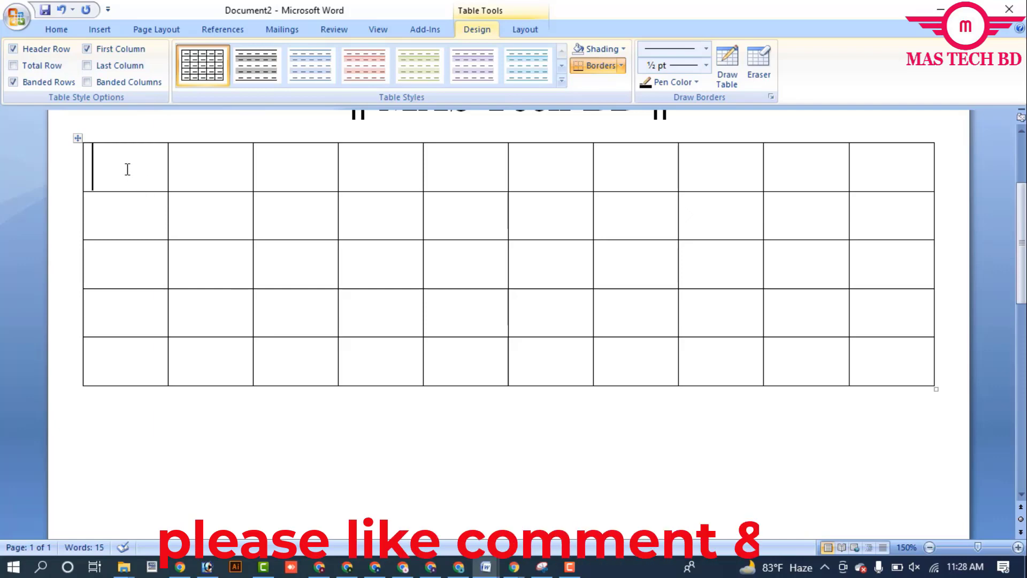
pyautogui.moveTo(143, 188); pyautogui.dragTo(231, 360)
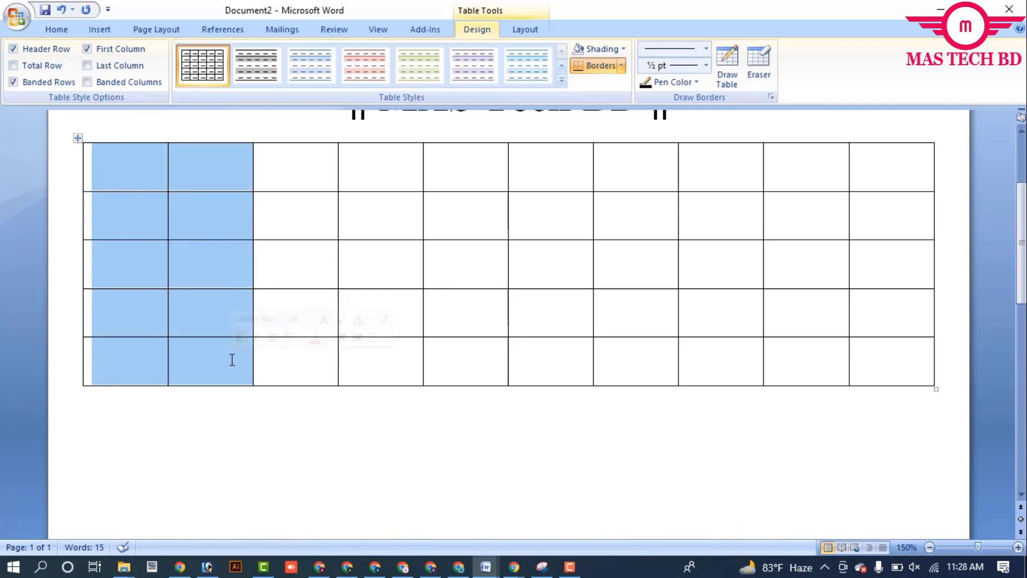
pyautogui.rightClick(157, 167)
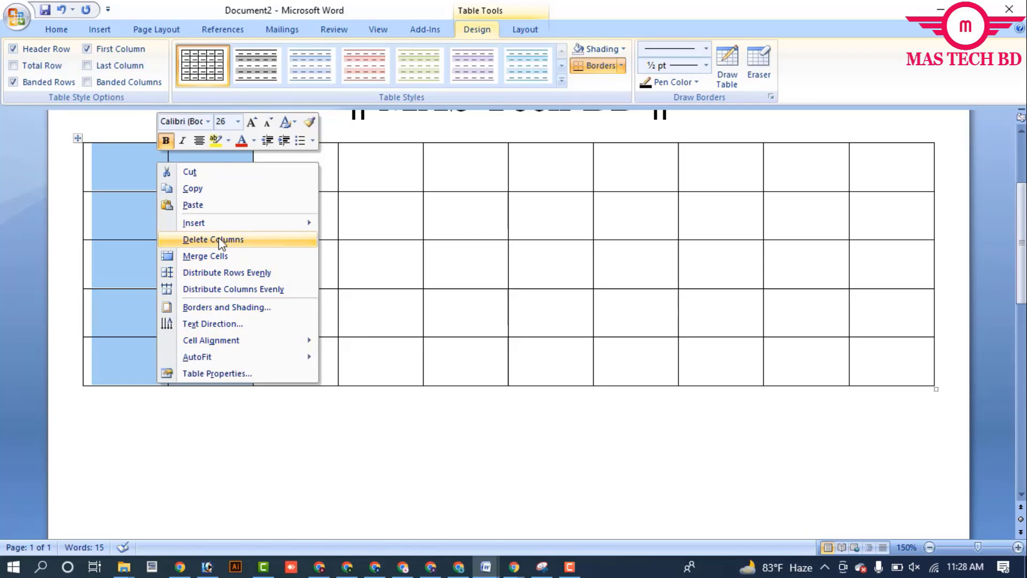
pyautogui.press('Escape')
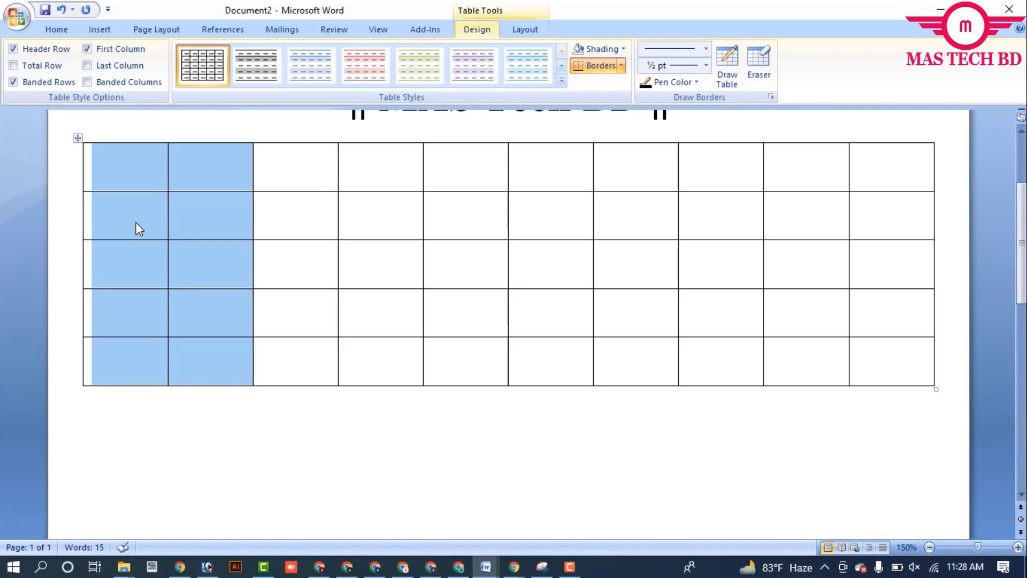
pyautogui.press('BackSpace')
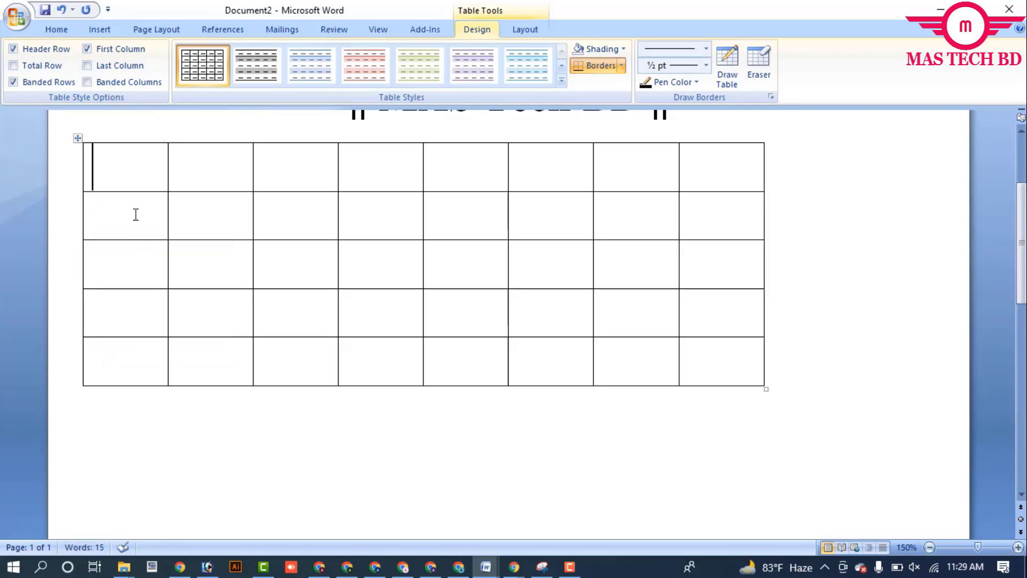
# Delete two more pairs of leading columns so the table keeps four columns by five rows.
pyautogui.moveTo(131, 164); pyautogui.dragTo(216, 363)
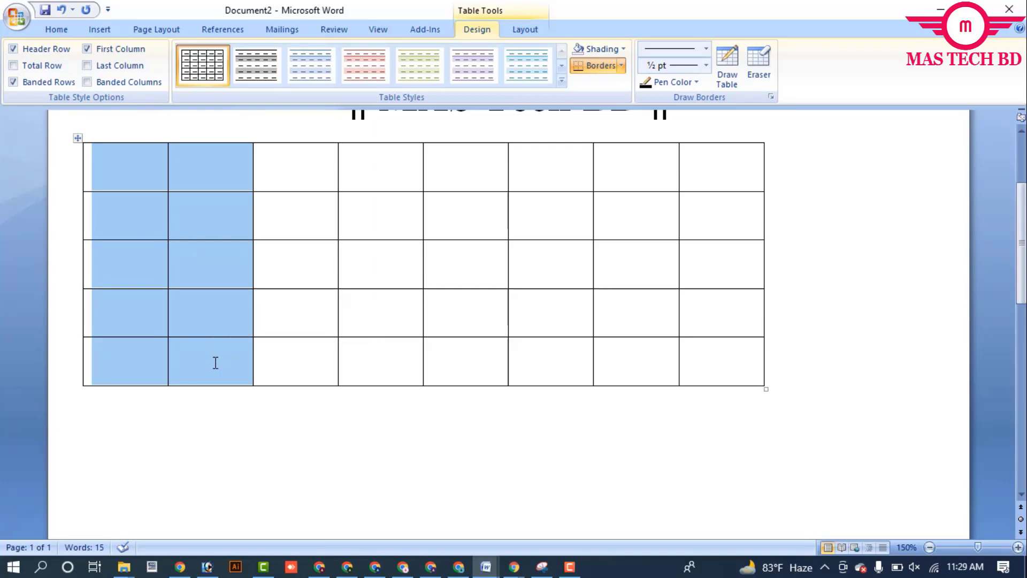
pyautogui.press('BackSpace')
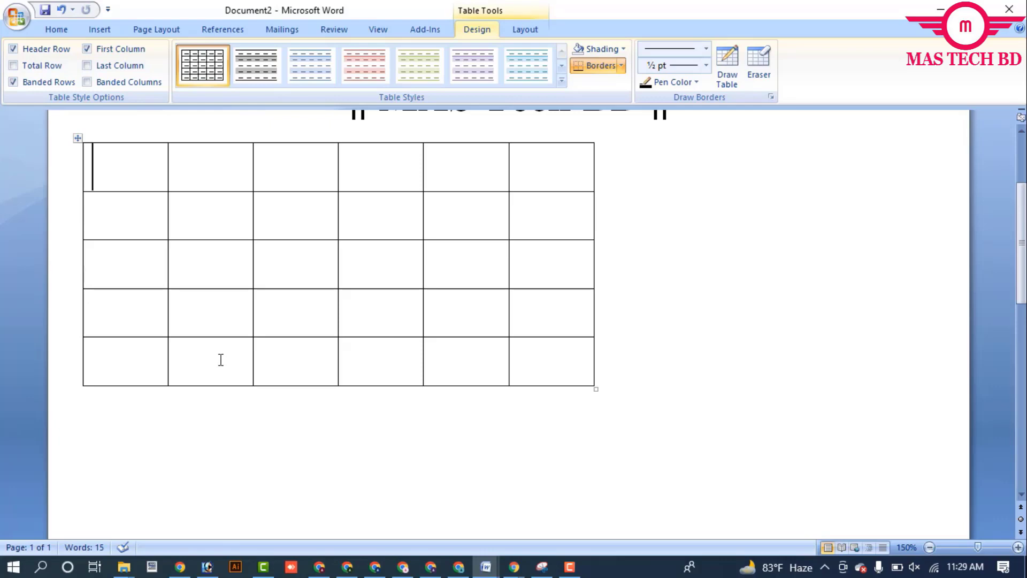
pyautogui.moveTo(133, 172)
pyautogui.mouseDown()
pyautogui.moveTo(188, 230)
pyautogui.moveTo(215, 350)
pyautogui.mouseUp()
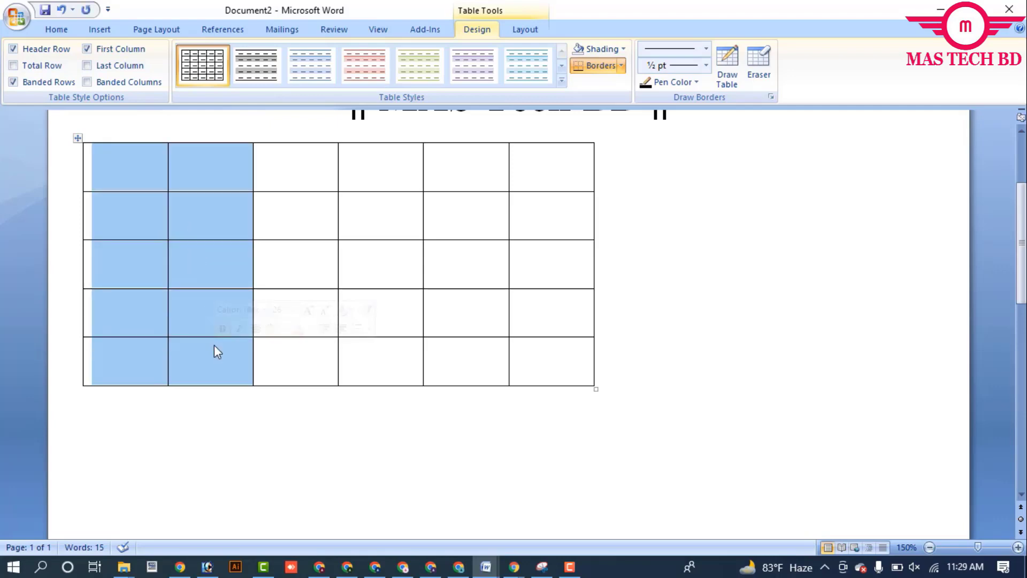
pyautogui.rightClick(186, 270)
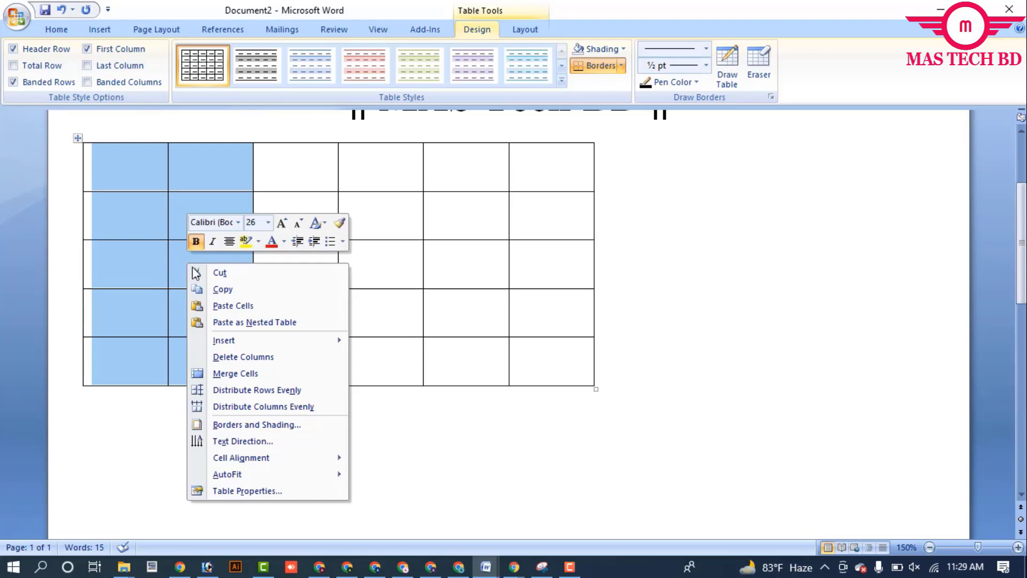
pyautogui.click(241, 357)
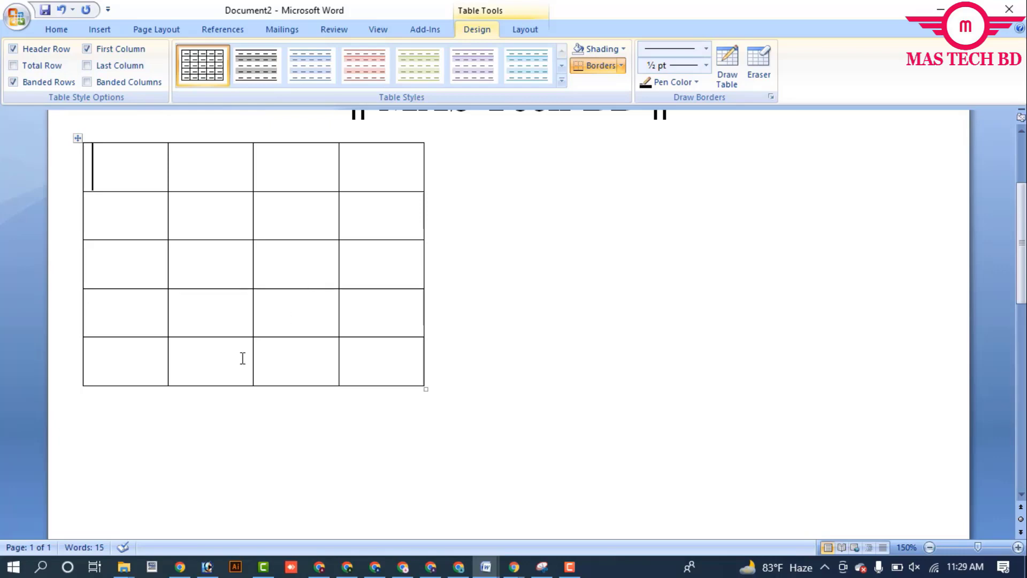
# With Draw Table, outline one full-height cell along the right side of the four-column table.
pyautogui.click(96, 30)
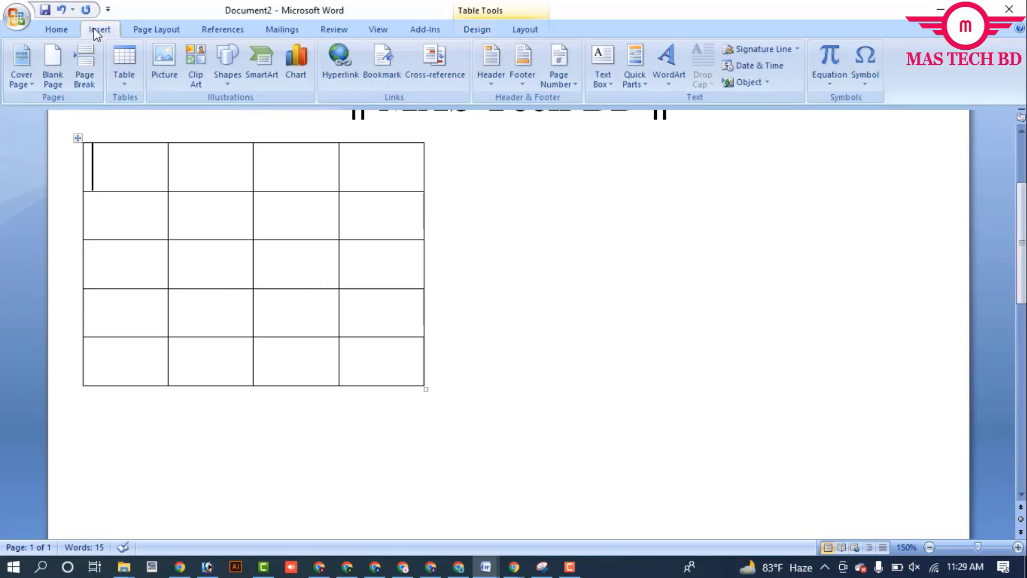
pyautogui.click(132, 66)
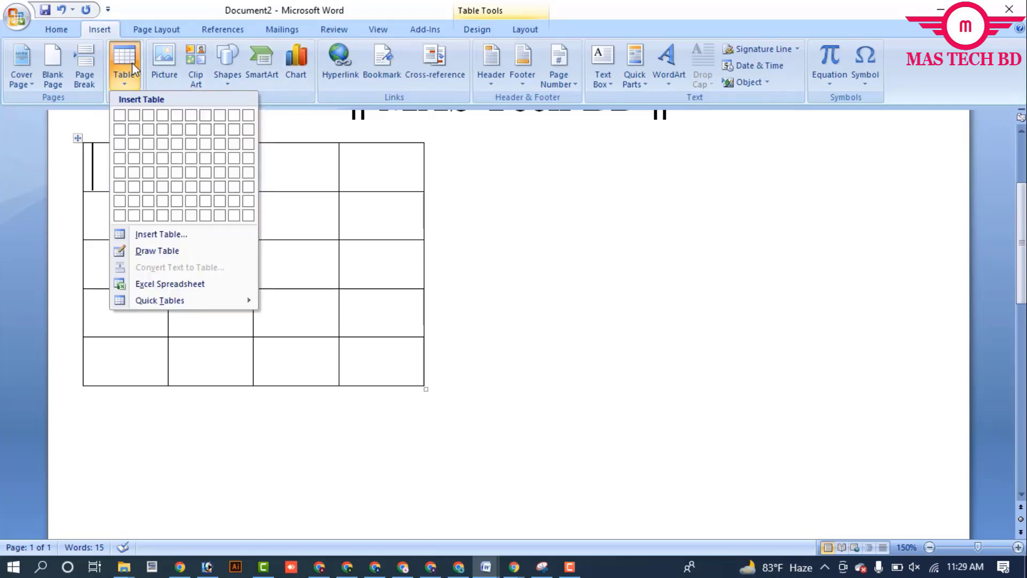
pyautogui.click(169, 251)
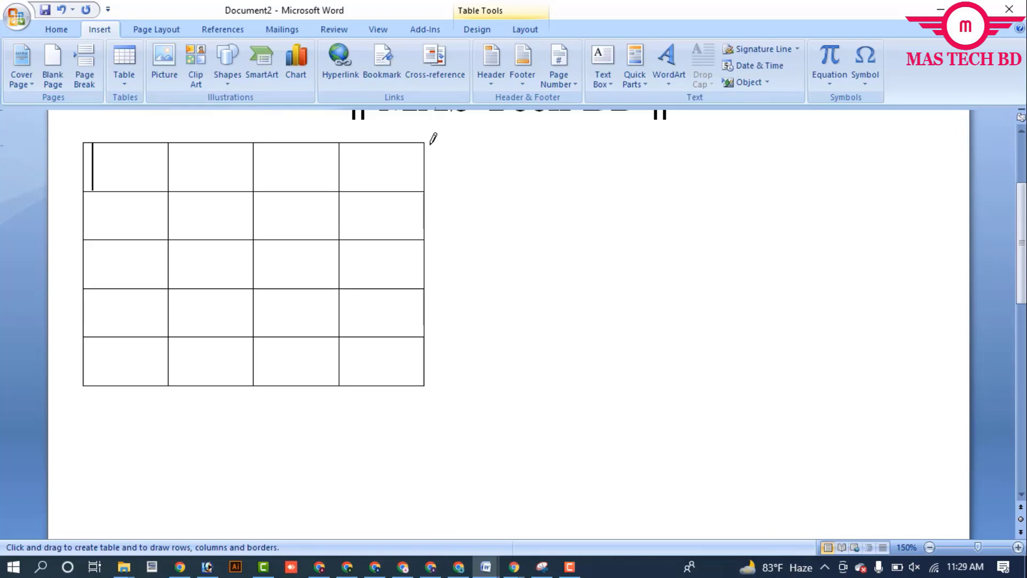
pyautogui.moveTo(428, 142); pyautogui.dragTo(813, 373)
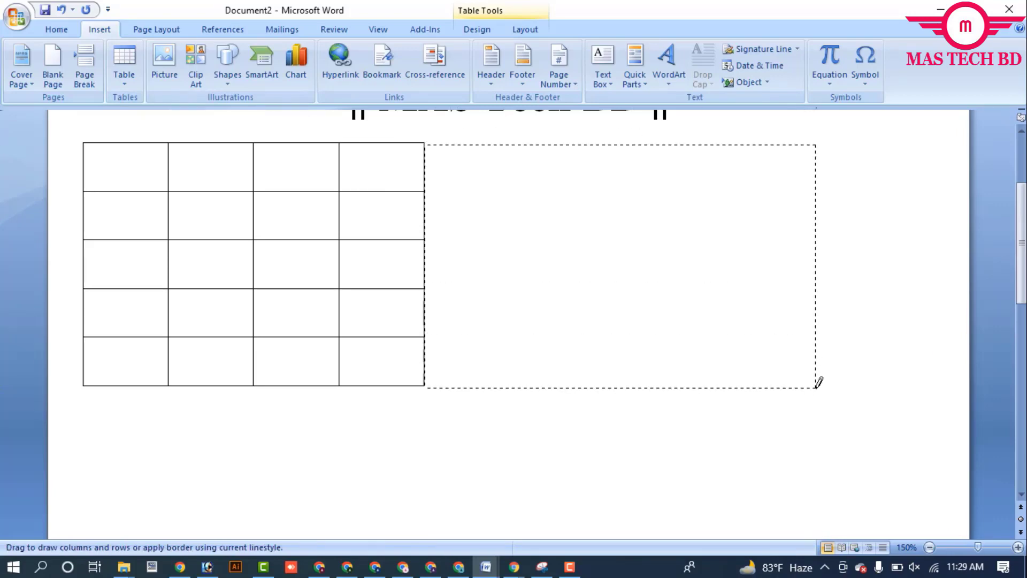
pyautogui.moveTo(813, 373); pyautogui.dragTo(821, 373)
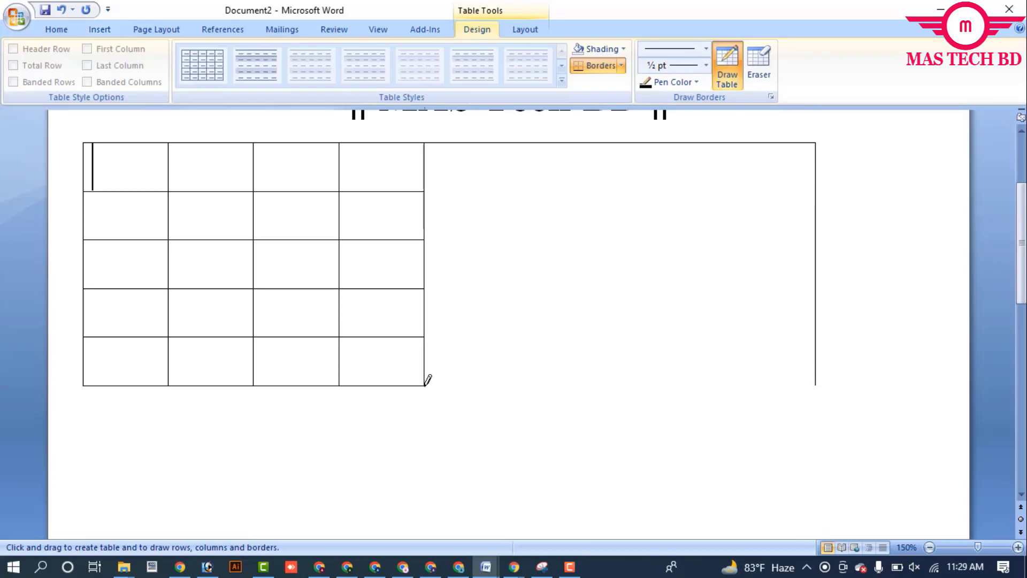
pyautogui.moveTo(424, 384)
pyautogui.mouseDown()
pyautogui.moveTo(874, 384)
pyautogui.moveTo(811, 379)
pyautogui.mouseUp()
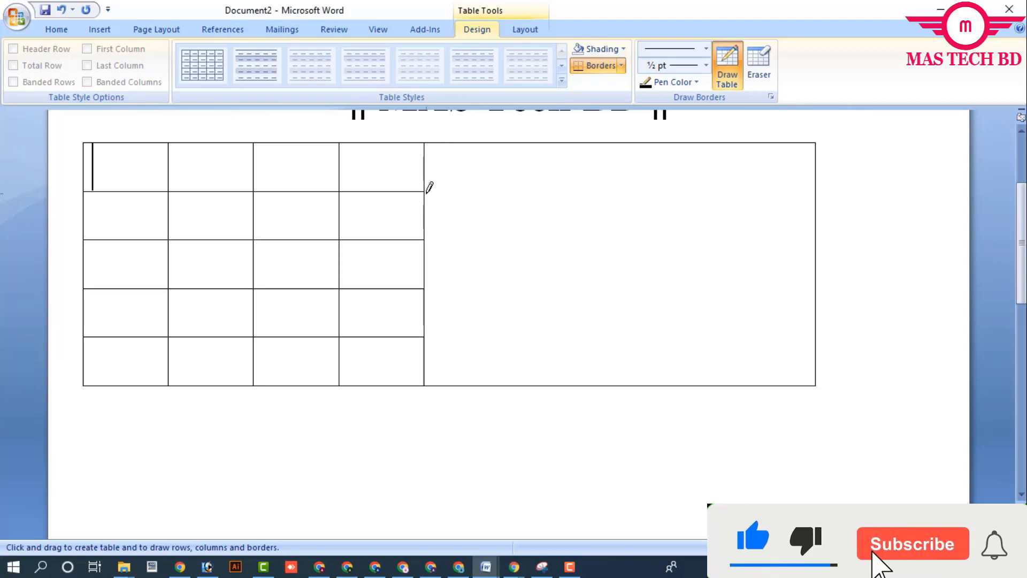
# Draw four horizontal lines splitting the right cell into five rows matching the table.
pyautogui.moveTo(833, 187); pyautogui.dragTo(819, 181)
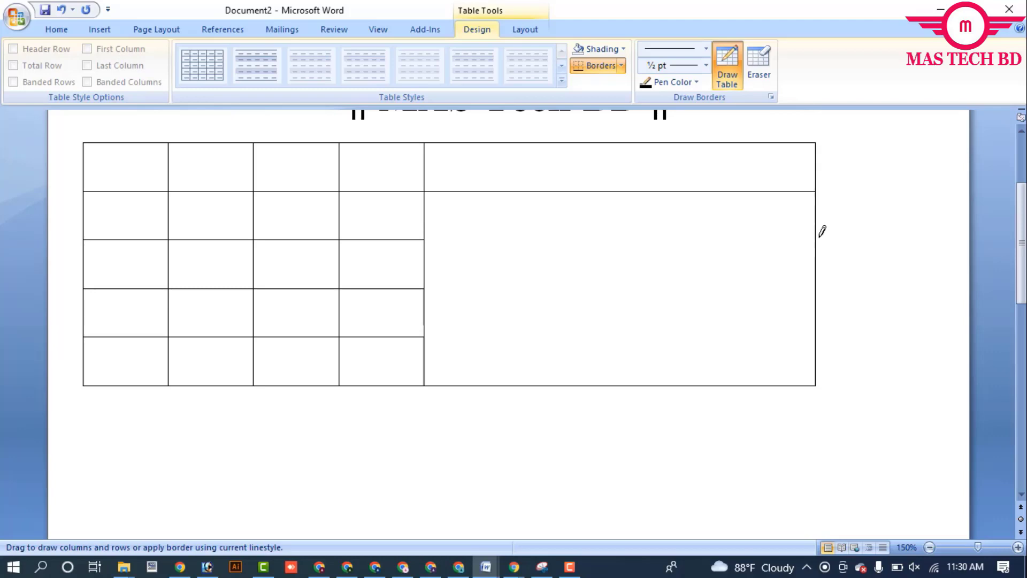
pyautogui.moveTo(819, 239); pyautogui.dragTo(429, 242)
pyautogui.moveTo(427, 284); pyautogui.dragTo(814, 289)
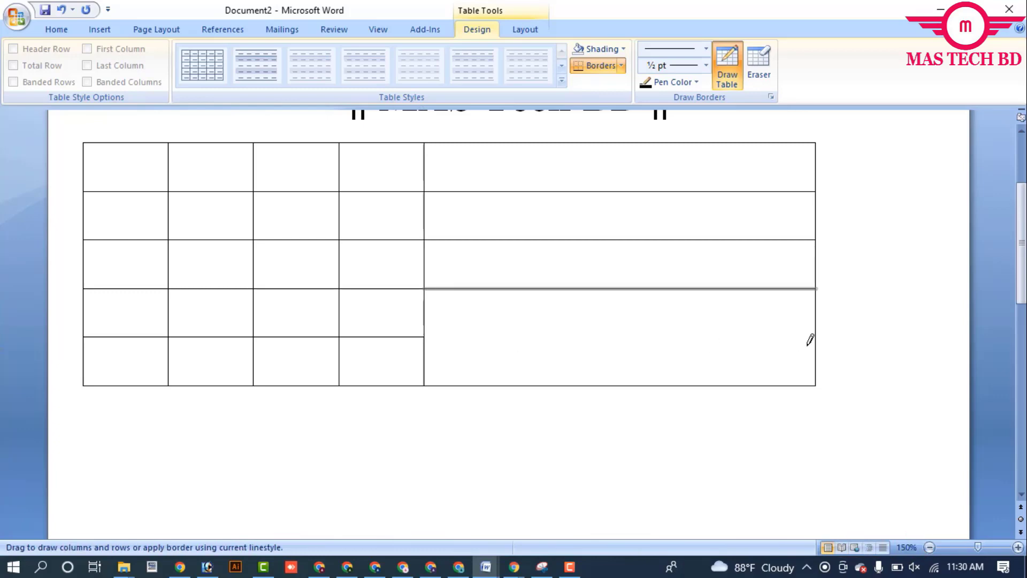
pyautogui.moveTo(817, 335); pyautogui.dragTo(425, 337)
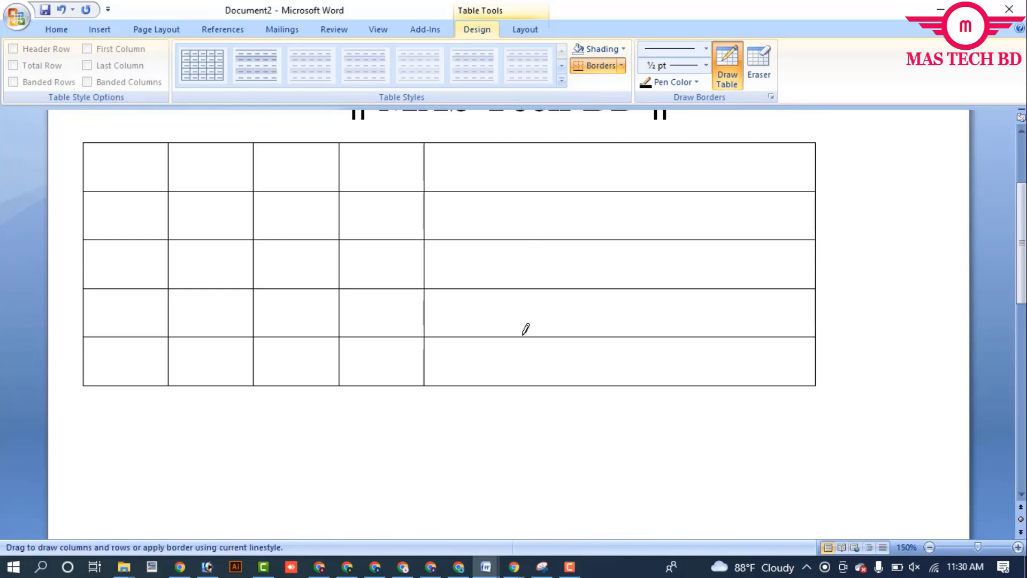
# Draw vertical lines dividing the right section into five columns, then leave drawing mode.
pyautogui.moveTo(558, 143); pyautogui.dragTo(600, 391)
pyautogui.moveTo(479, 143)
pyautogui.mouseDown()
pyautogui.moveTo(510, 418)
pyautogui.moveTo(489, 378)
pyautogui.mouseUp()
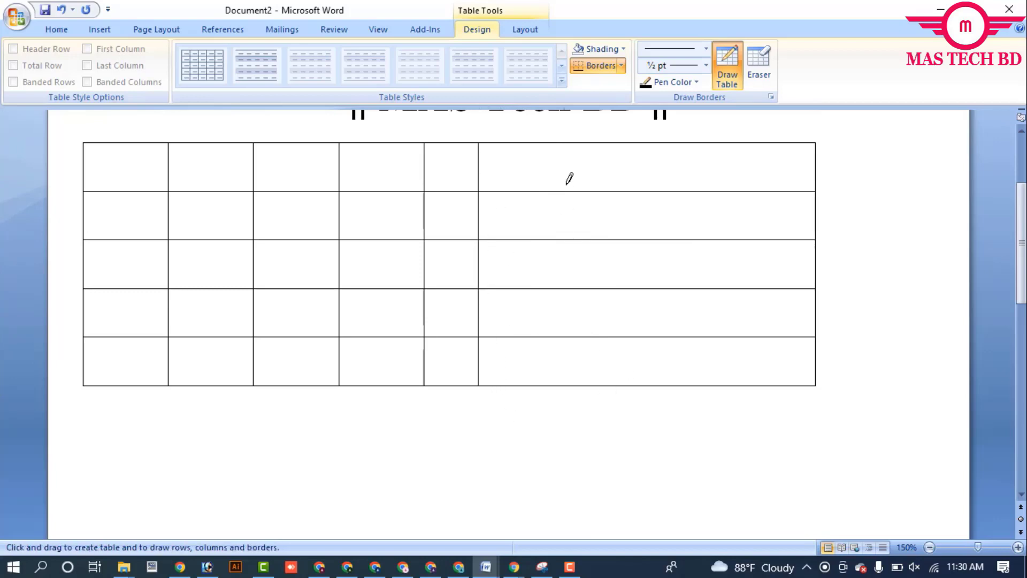
pyautogui.moveTo(567, 144); pyautogui.dragTo(576, 387)
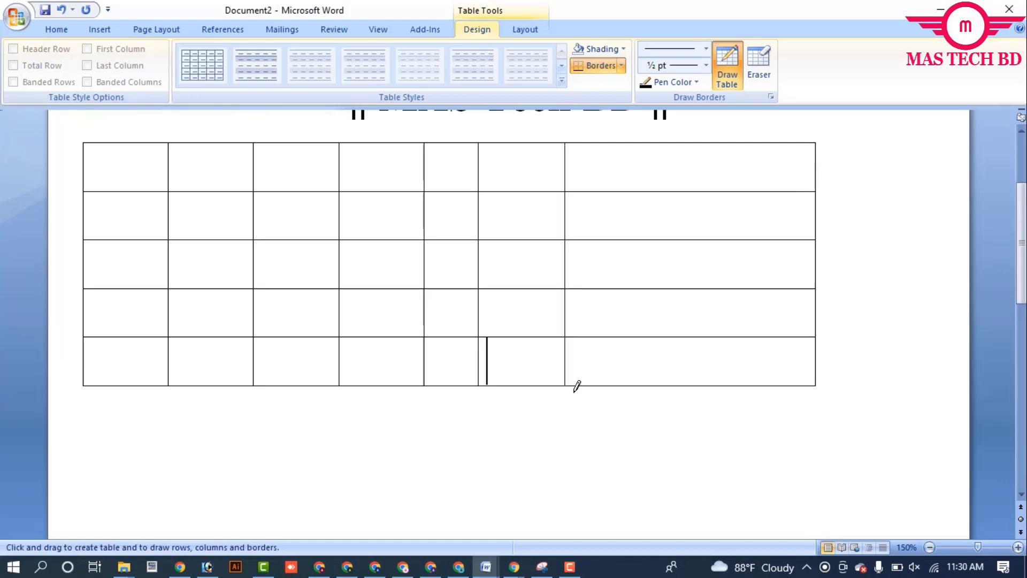
pyautogui.moveTo(659, 143); pyautogui.dragTo(658, 164)
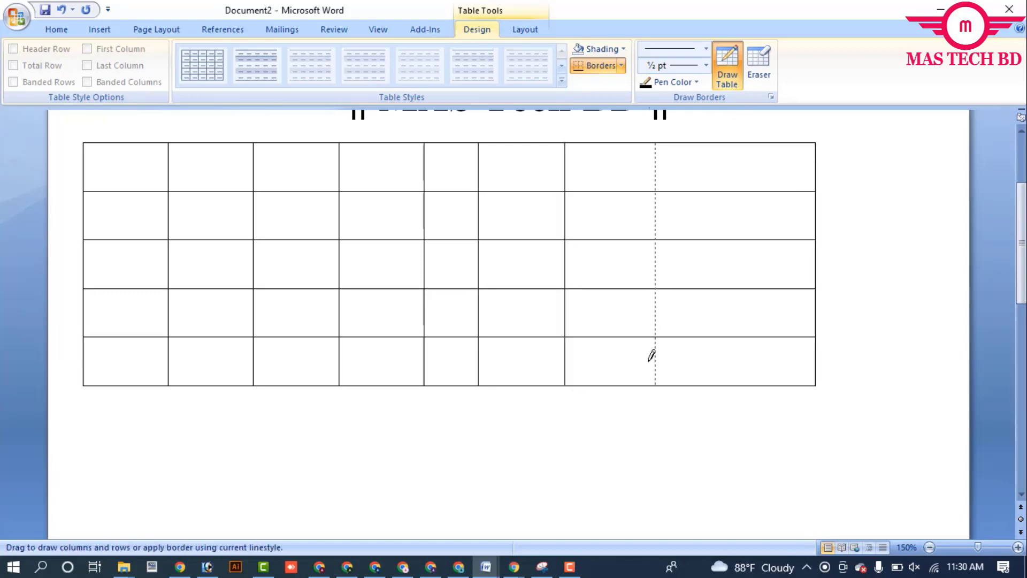
pyautogui.moveTo(651, 356); pyautogui.dragTo(653, 377)
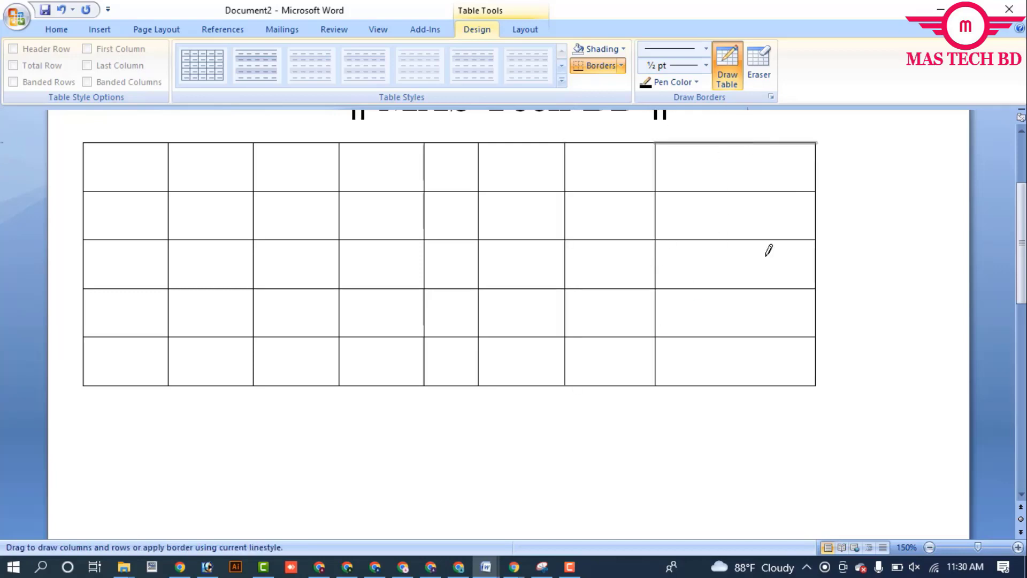
pyautogui.moveTo(747, 148); pyautogui.dragTo(736, 374)
pyautogui.click(732, 318)
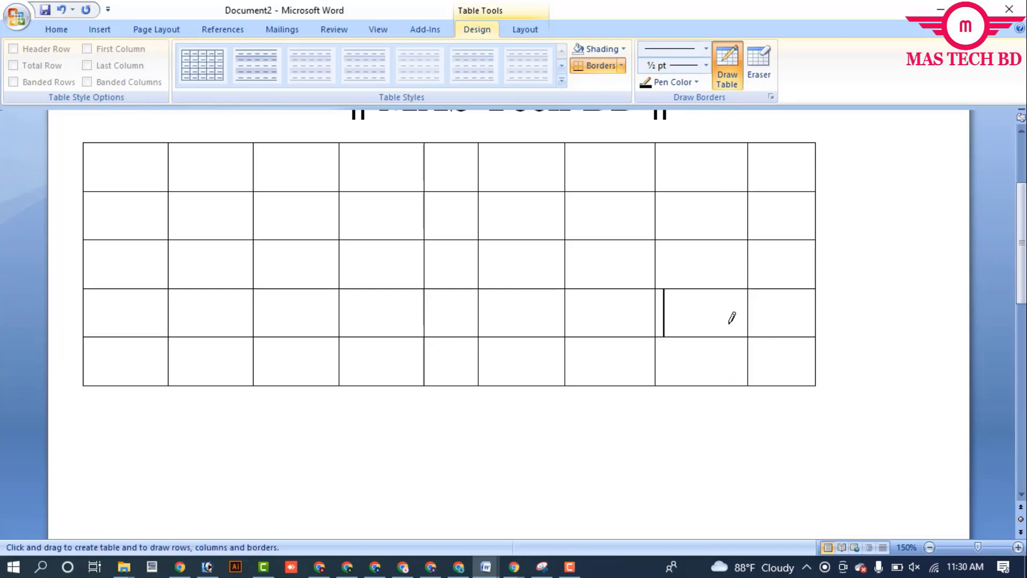
pyautogui.press('Escape')
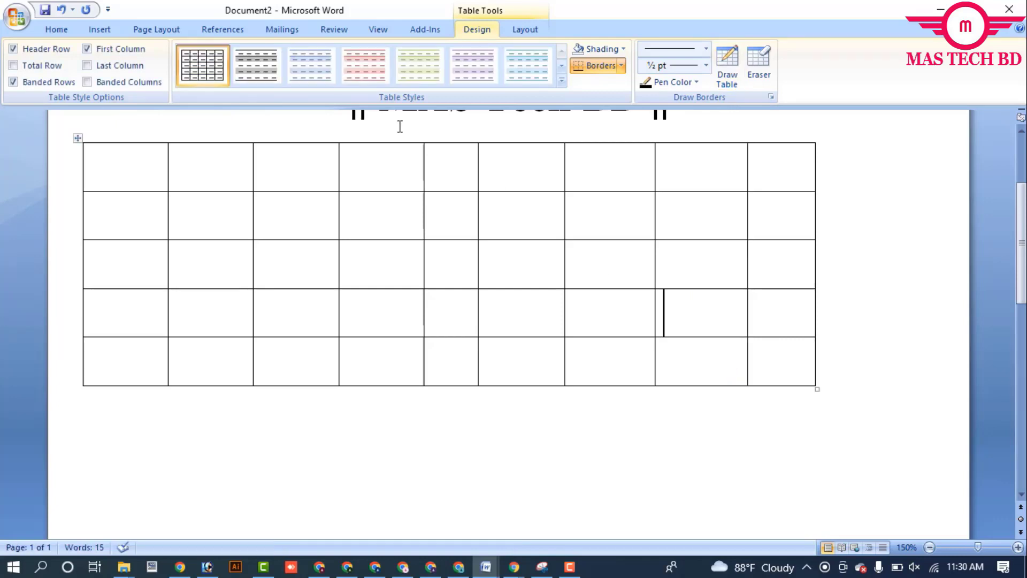